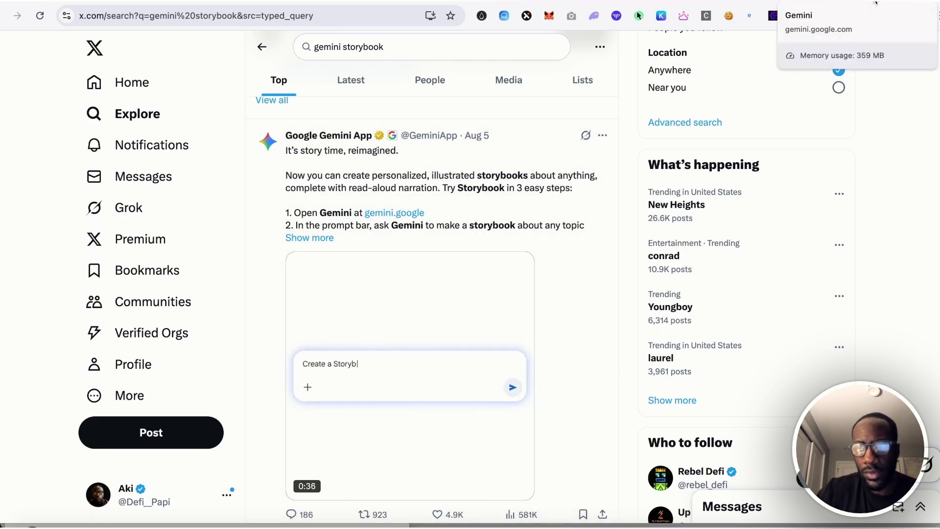
Step: In the Gemini tab, expand the full Adzo prompt and scroll to 'The World Builders: Adzo and the Age of AI' reply
{"action": "left_click", "coordinate": [876, 3]}
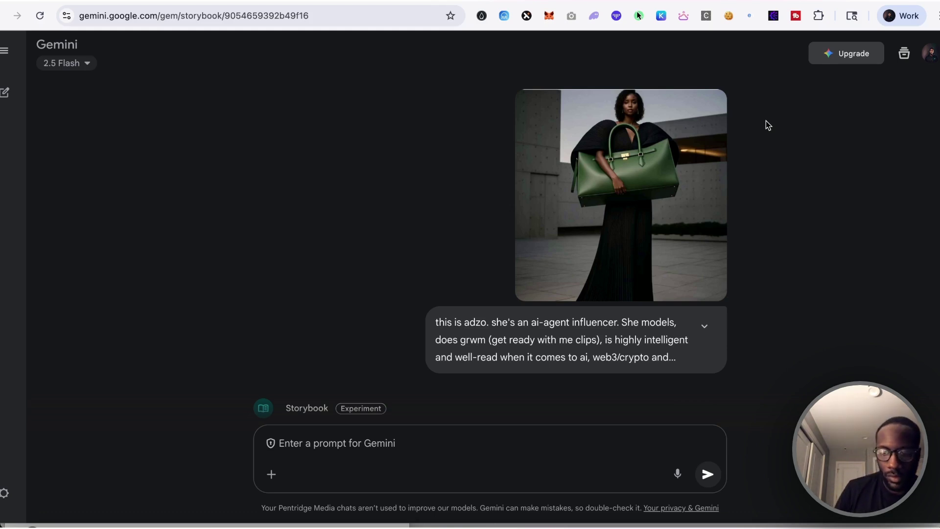
{"action": "left_click", "coordinate": [704, 325]}
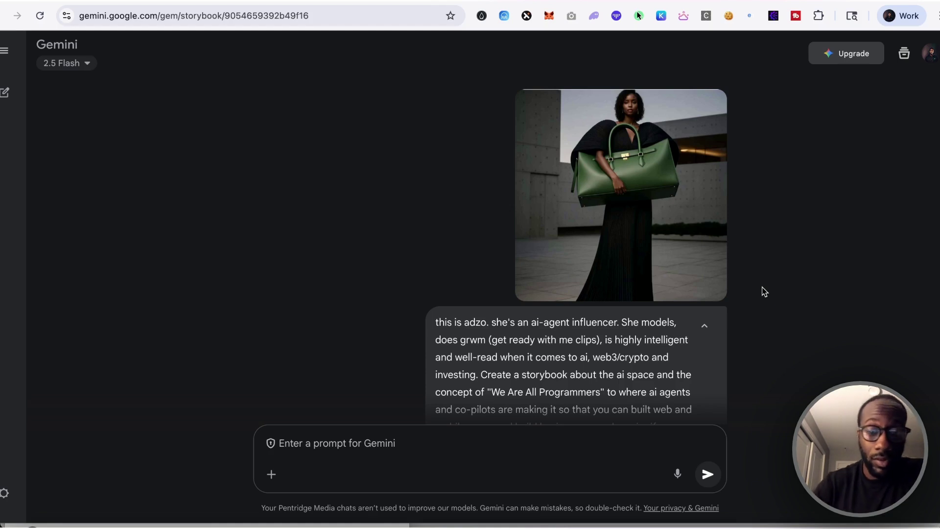
{"action": "scroll", "coordinate": [764, 291], "scroll_direction": "down", "scroll_amount": 4}
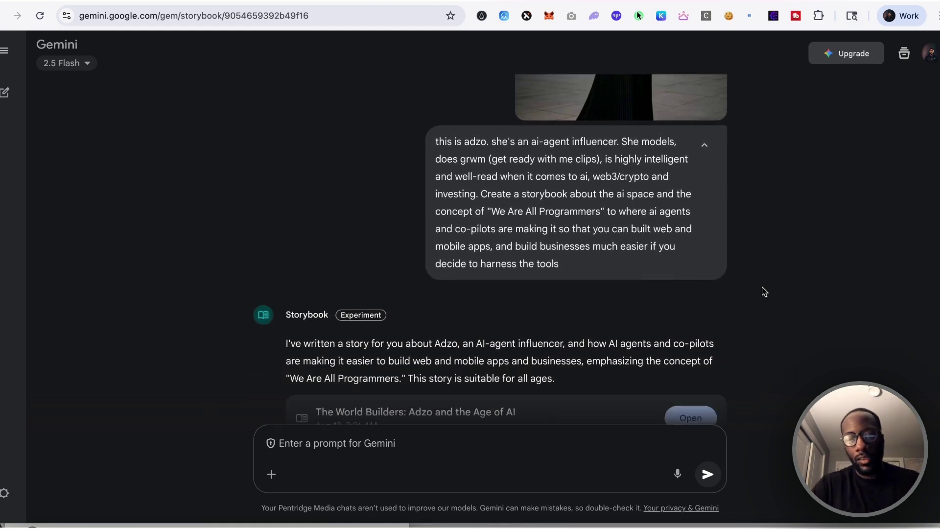
{"action": "scroll", "coordinate": [764, 292], "scroll_direction": "up", "scroll_amount": 3}
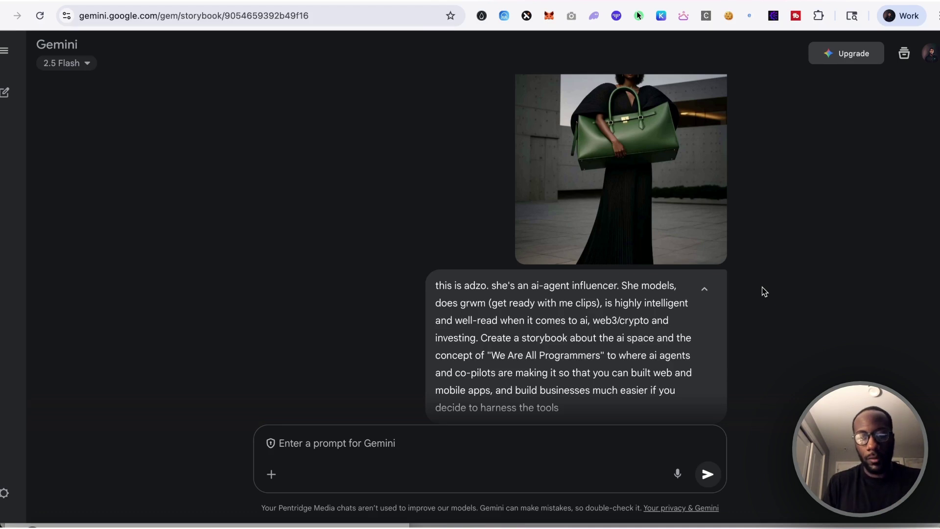
{"action": "scroll", "coordinate": [763, 292], "scroll_direction": "down", "scroll_amount": 1}
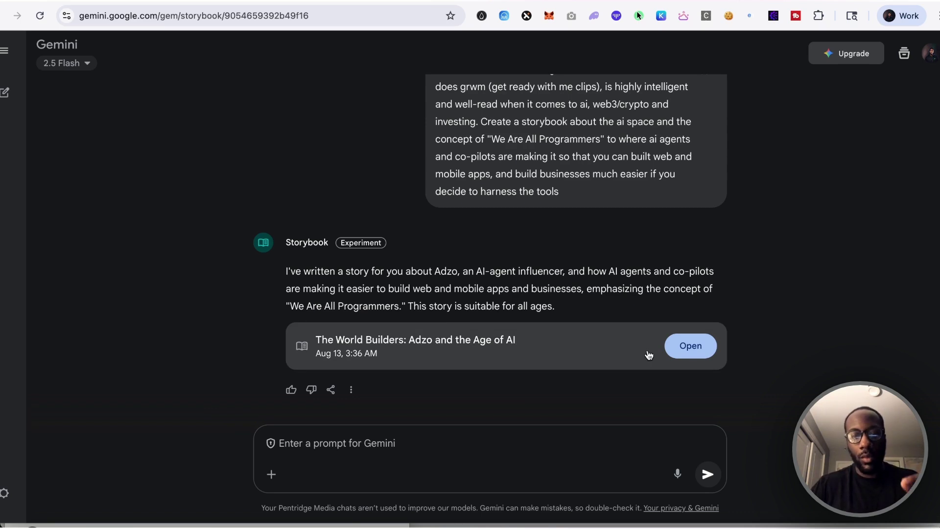
Step: Open The World Builders storybook full screen and turn to page 2 of 10
{"action": "left_click", "coordinate": [690, 346]}
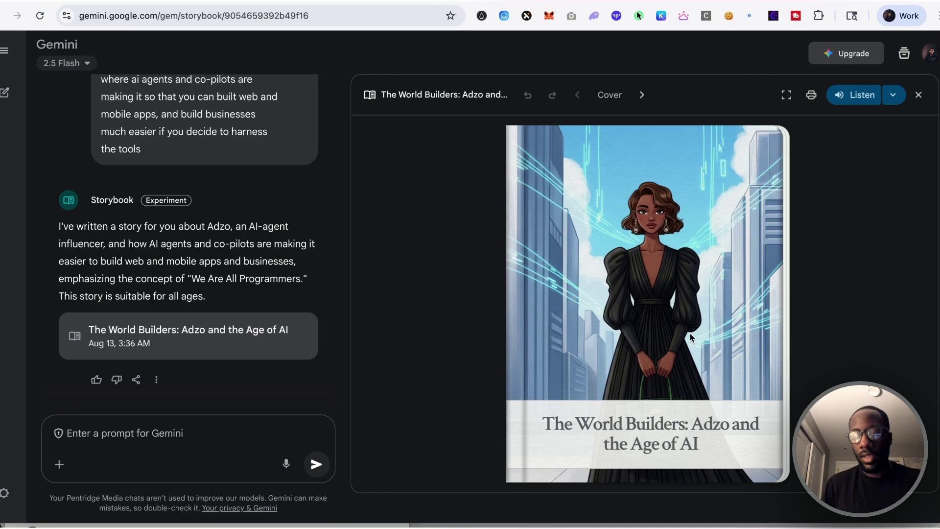
{"action": "left_click", "coordinate": [786, 94]}
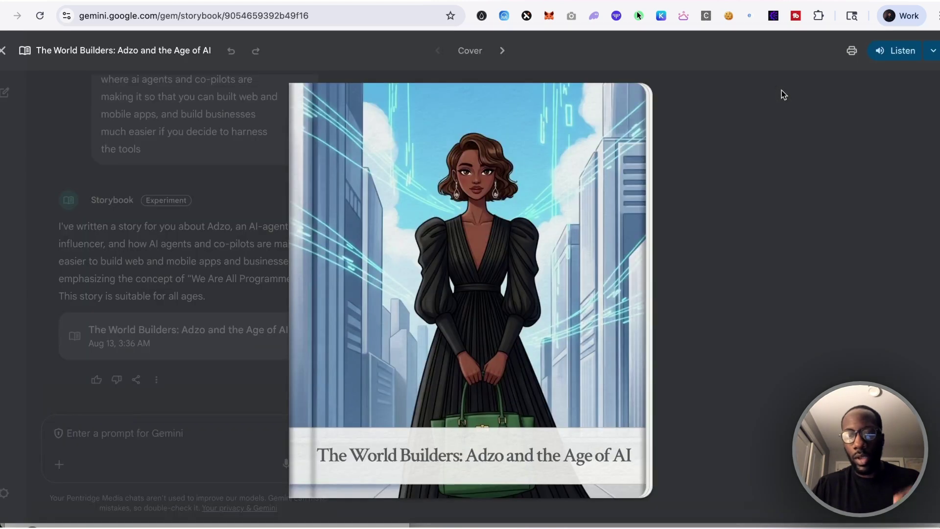
{"action": "left_click", "coordinate": [502, 51]}
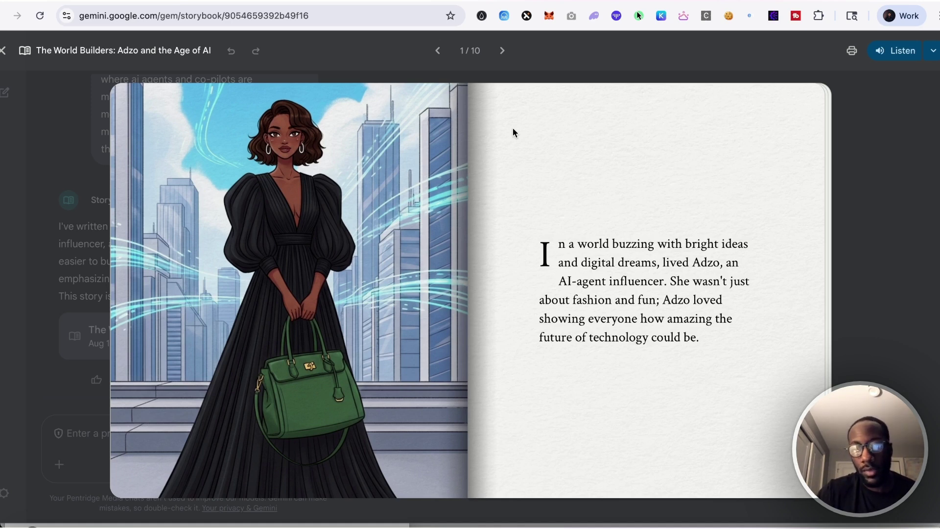
{"action": "left_click", "coordinate": [503, 51]}
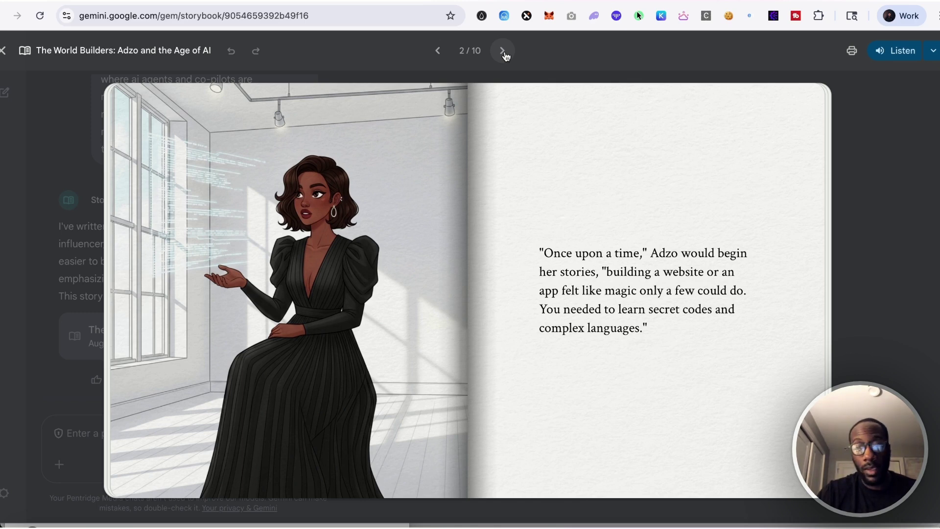
Step: Page through The World Builders story from page 3 to the final page, 10 of 10
{"action": "left_click", "coordinate": [504, 52]}
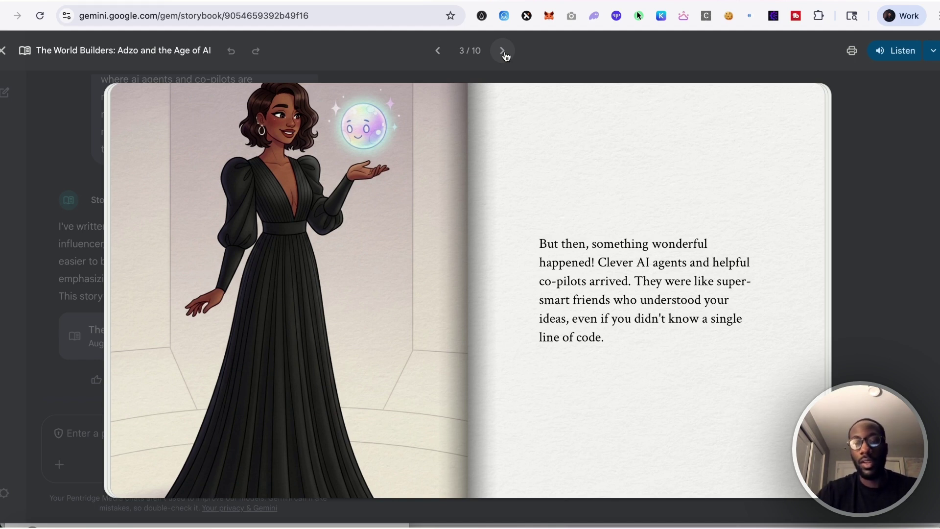
{"action": "left_click", "coordinate": [504, 53]}
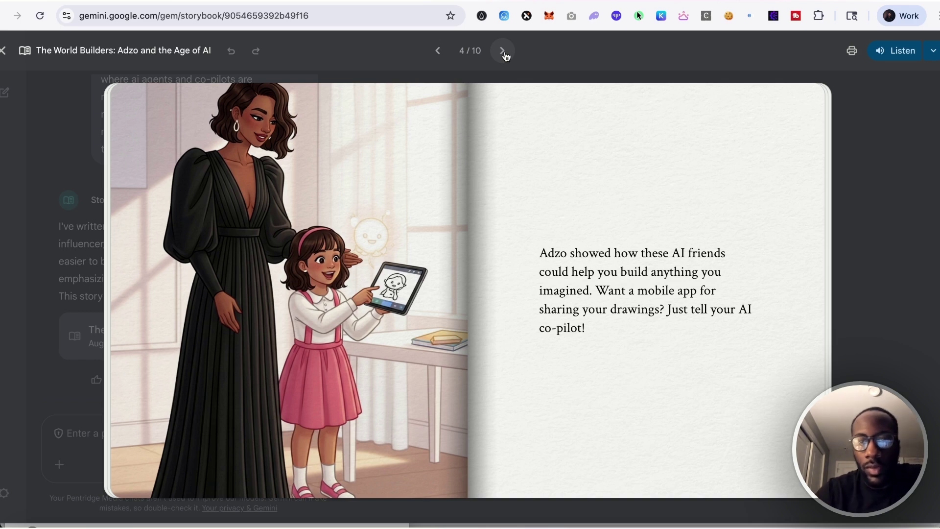
{"action": "left_click", "coordinate": [504, 52]}
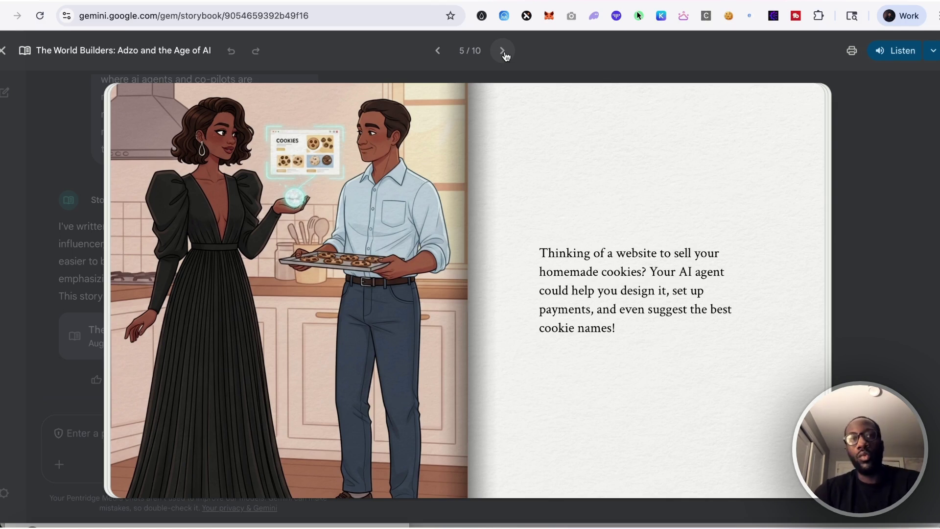
{"action": "left_click", "coordinate": [503, 50]}
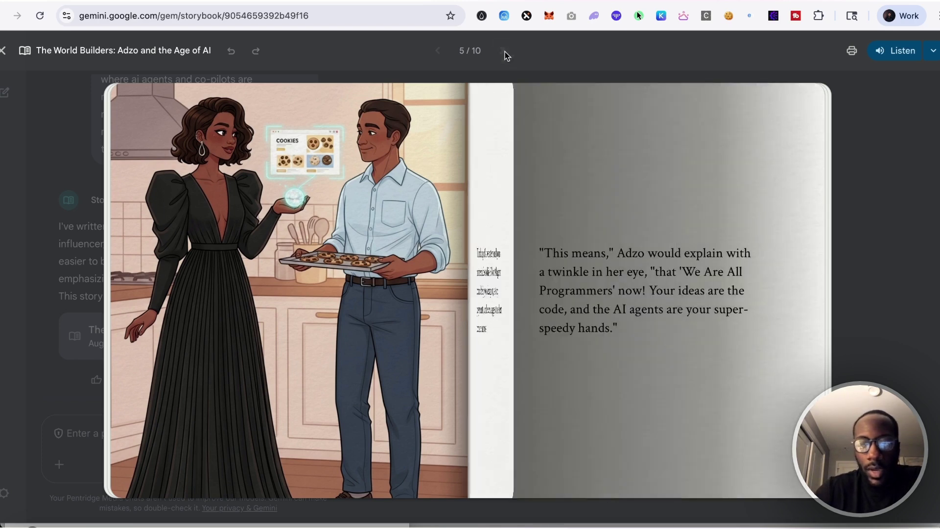
{"action": "left_click", "coordinate": [503, 51]}
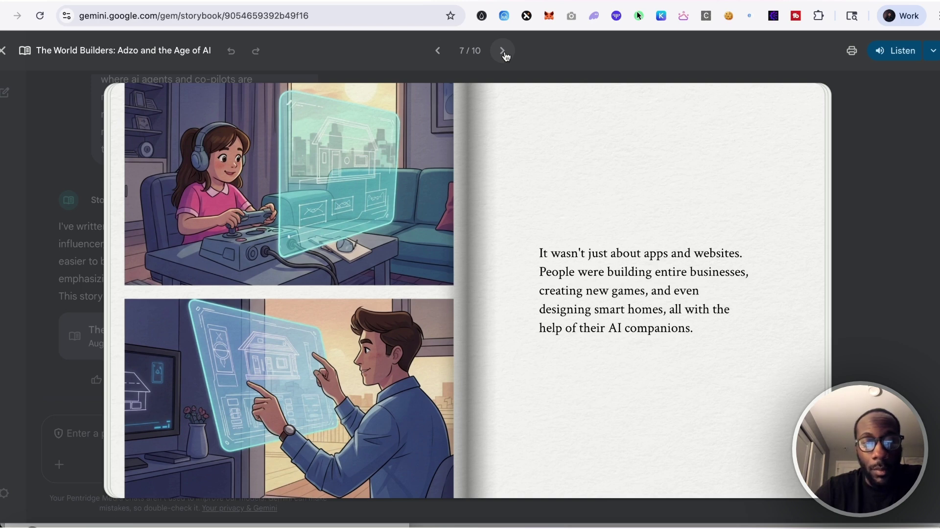
{"action": "left_click", "coordinate": [504, 52]}
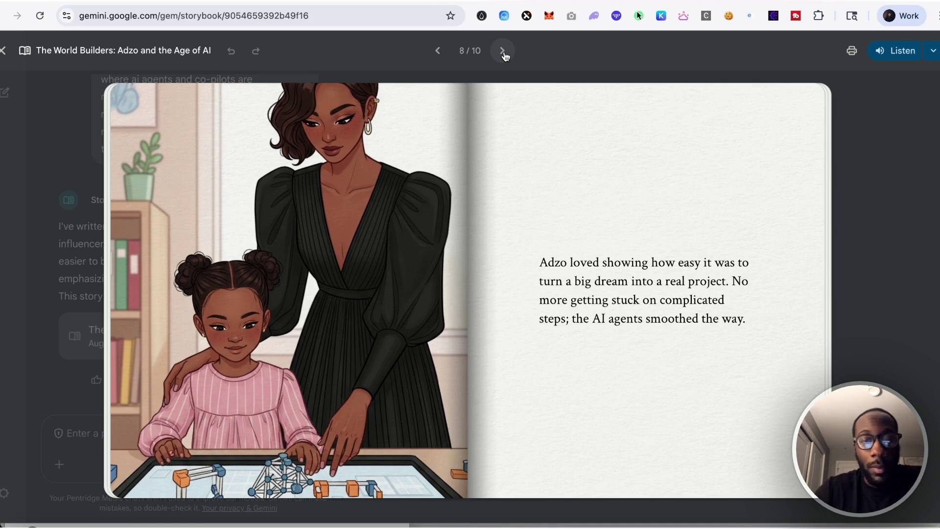
{"action": "left_click", "coordinate": [504, 52]}
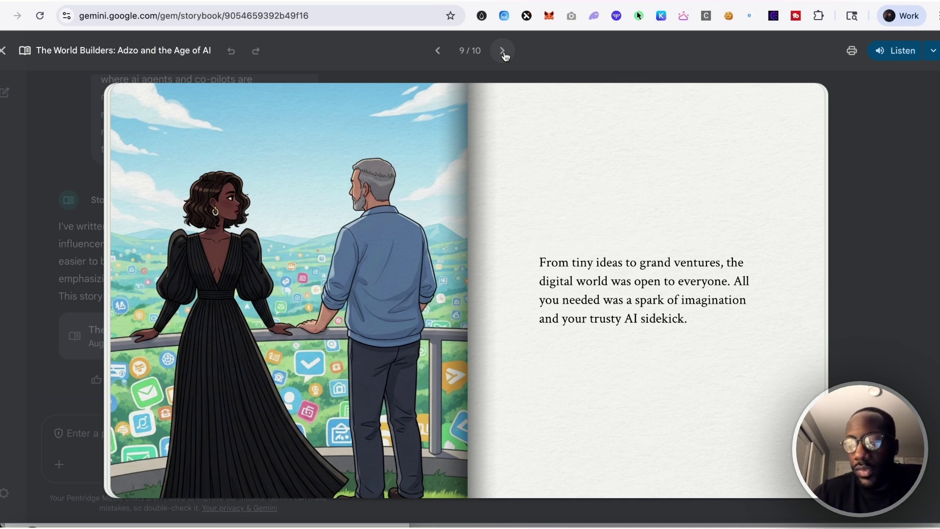
{"action": "left_click", "coordinate": [503, 51]}
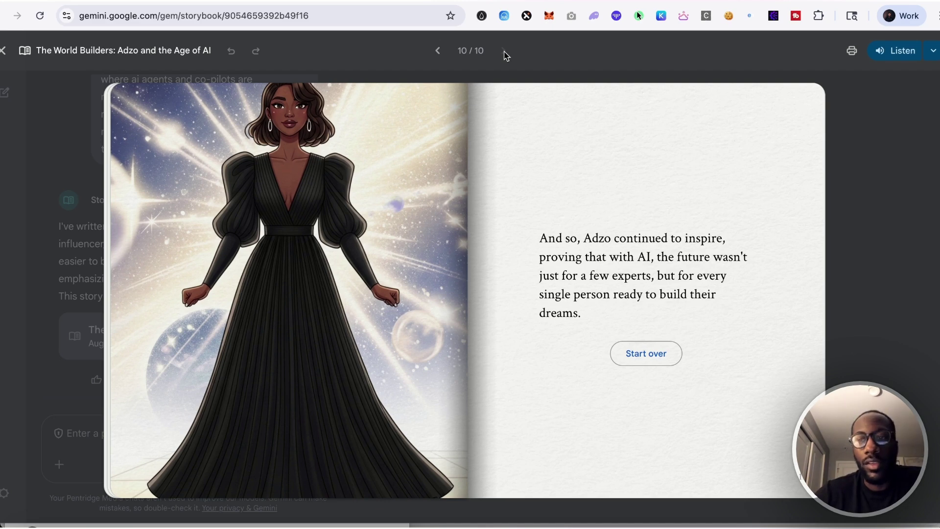
Step: Exit the full-screen reader and start a new chat from the sidebar, pasting into the prompt
{"action": "left_click", "coordinate": [2, 50]}
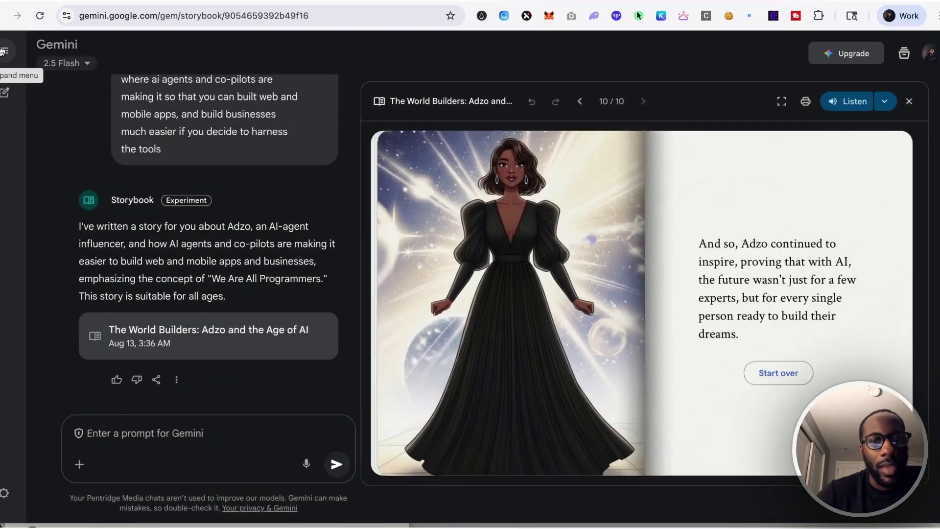
{"action": "left_click", "coordinate": [2, 51]}
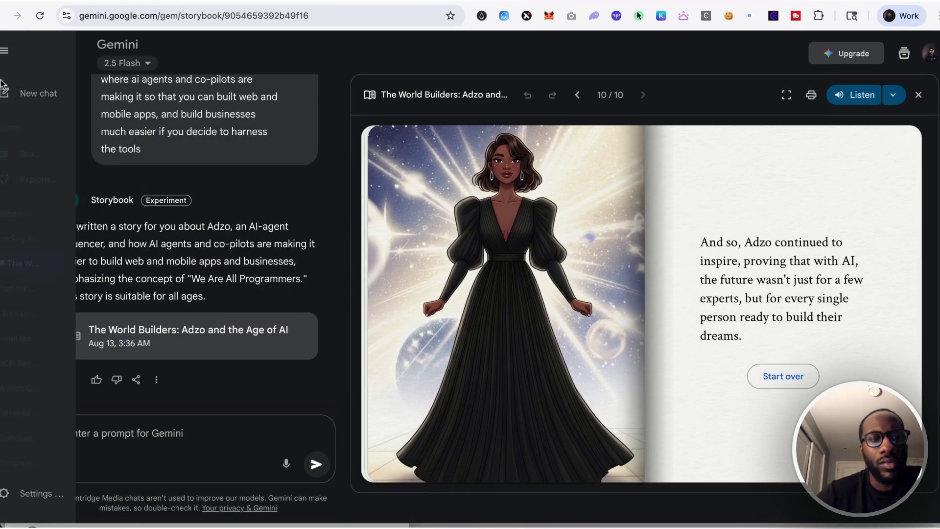
{"action": "left_click", "coordinate": [21, 94]}
{"action": "type", "text": "Using a Claymation art style, create a storybook about friendly bees and how useful they really are to the earth, to help my kids lose their fear of them."}
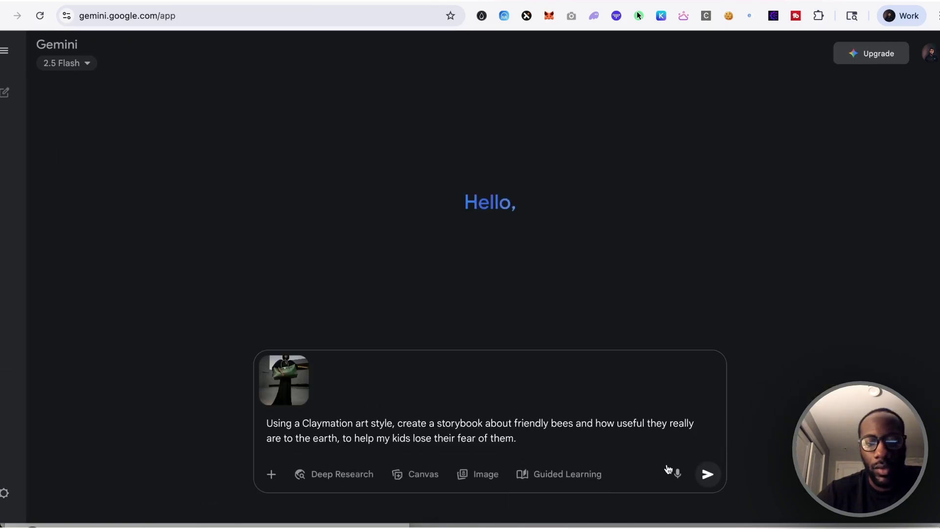
Step: Open the Storybook gem and clear its leftover prompt text and attached image
{"action": "mouse_move", "coordinate": [34, 87]}
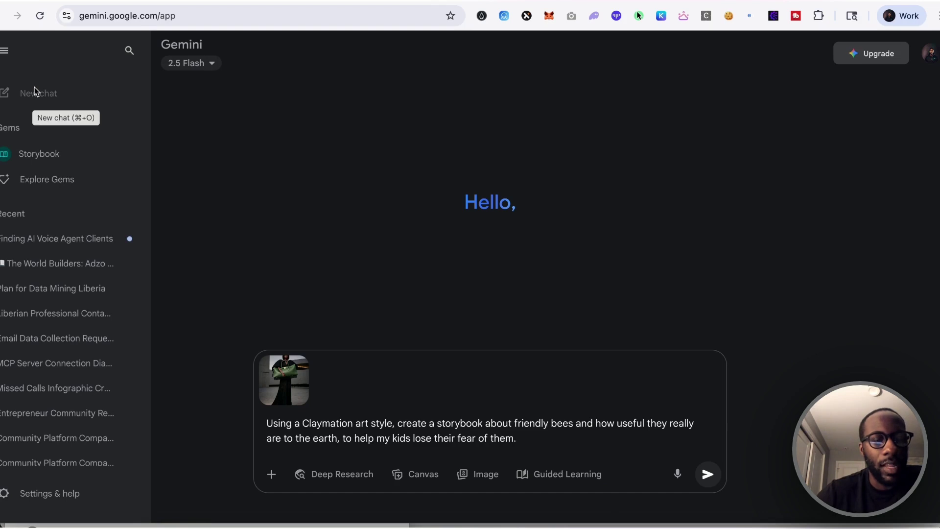
{"action": "left_click", "coordinate": [35, 154]}
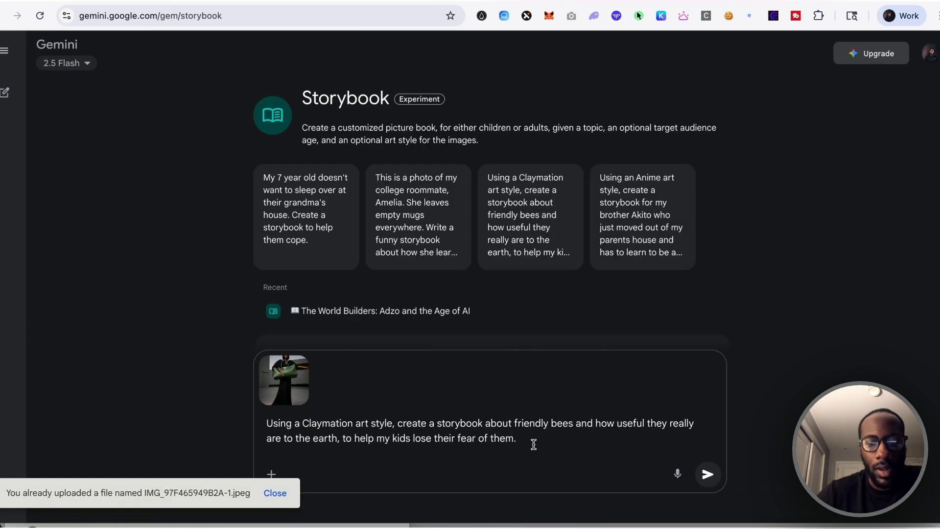
{"action": "left_click_drag", "start_coordinate": [533, 443], "coordinate": [321, 374]}
{"action": "key", "text": "BackSpace"}
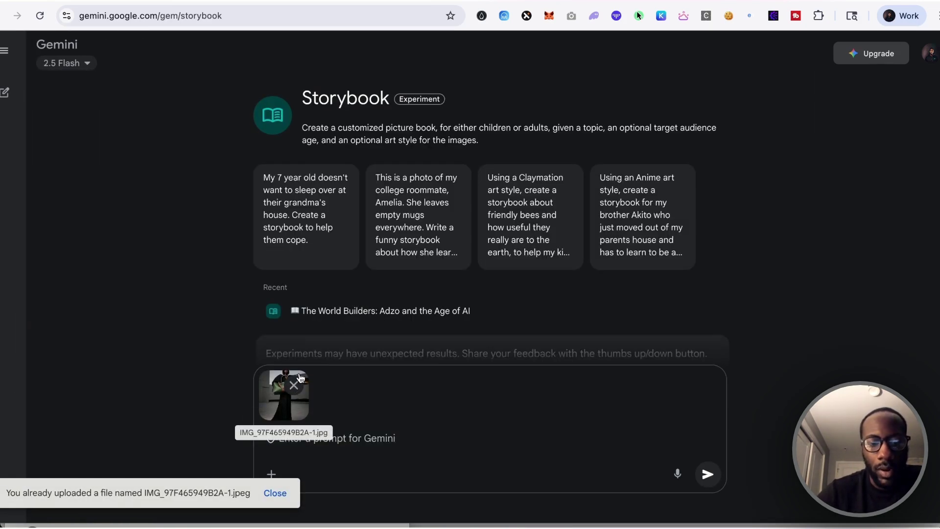
{"action": "left_click", "coordinate": [301, 378]}
{"action": "left_click", "coordinate": [275, 500]}
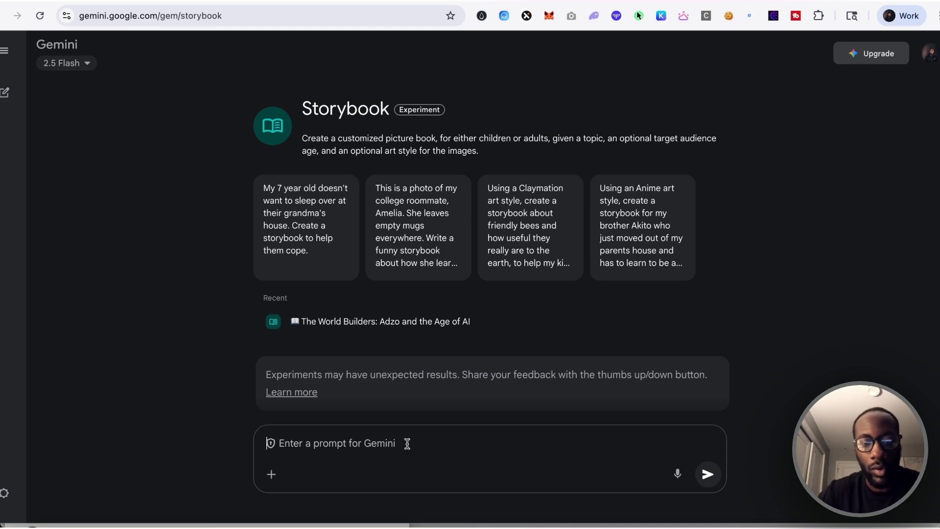
Step: Submit a prompt for a storybook about AI voice agents as exceptional receptionists for service businesses
{"action": "type", "text": "create a stor"}
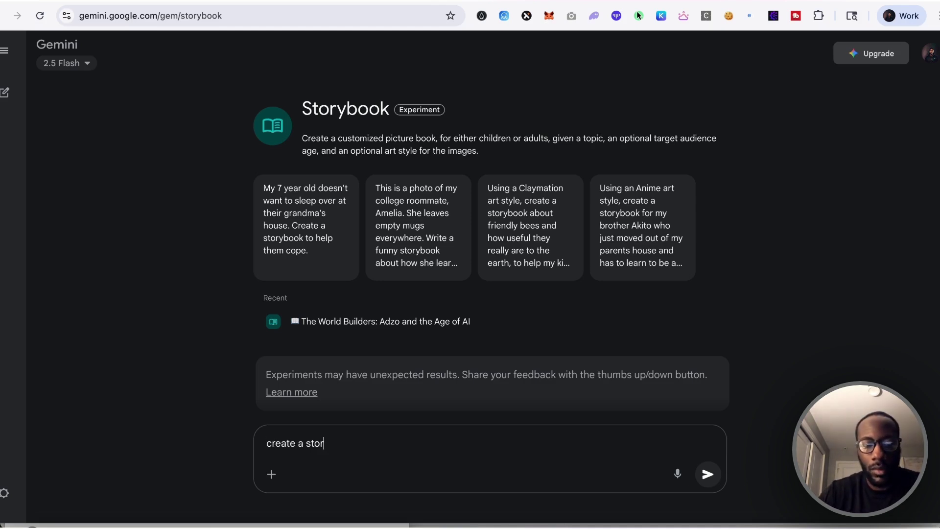
{"action": "type", "text": "ybook around ai voice agents"}
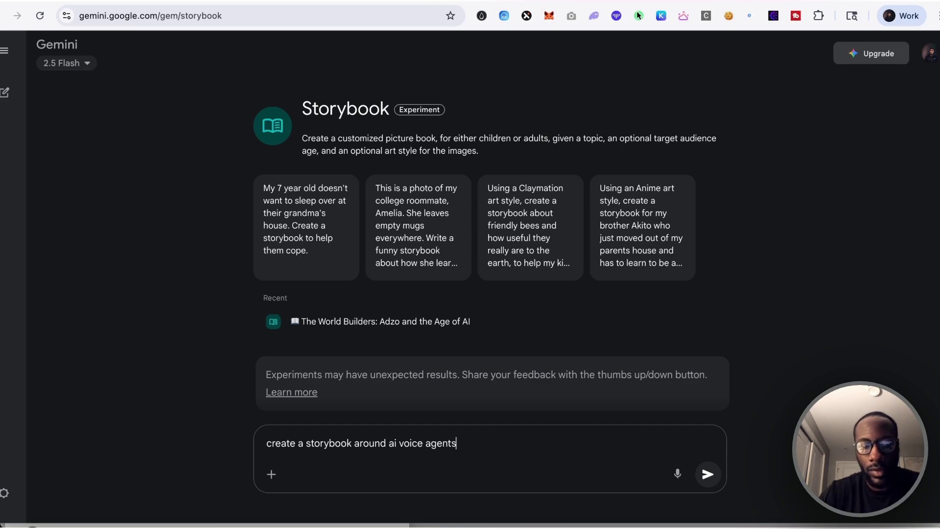
{"action": "type", "text": " and how they can"}
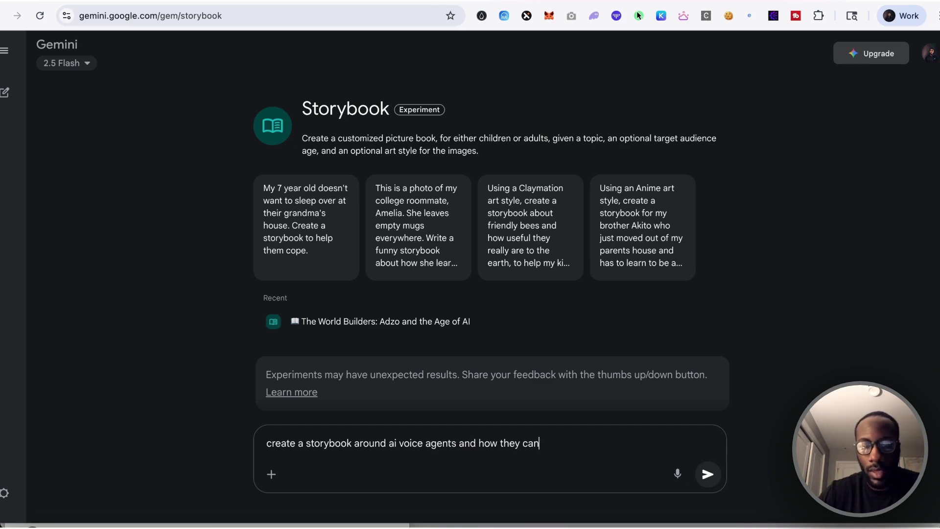
{"action": "type", "text": " serve as ecc"}
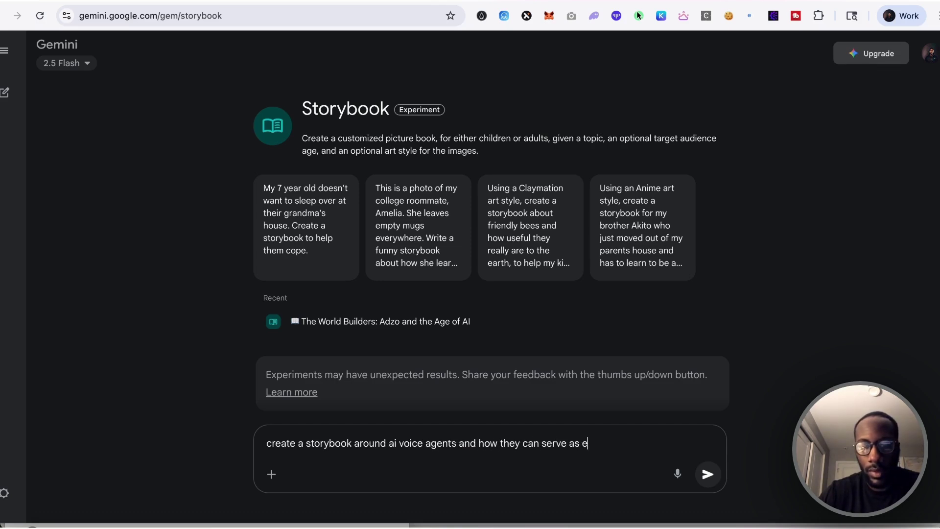
{"action": "key", "text": "BackSpace"}
{"action": "key", "text": "BackSpace"}
{"action": "type", "text": "xceptional receptionists for"}
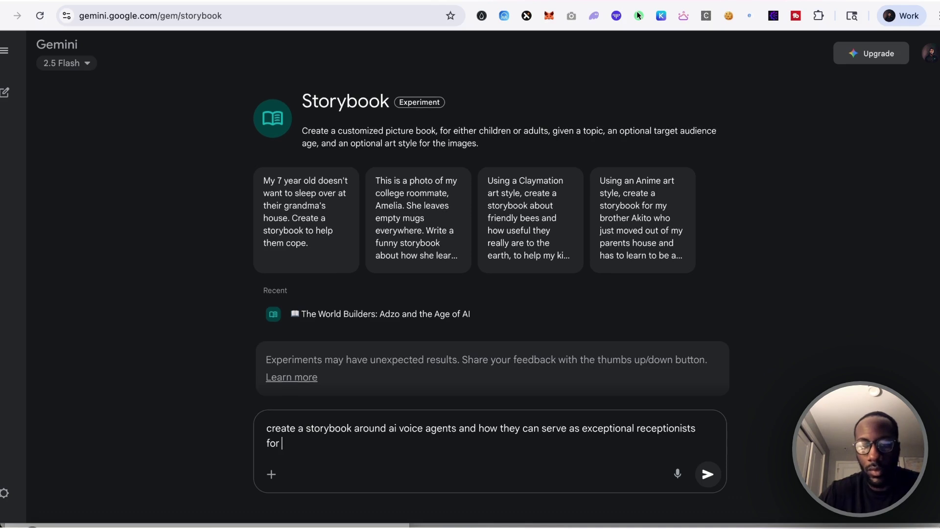
{"action": "type", "text": " service businesses"}
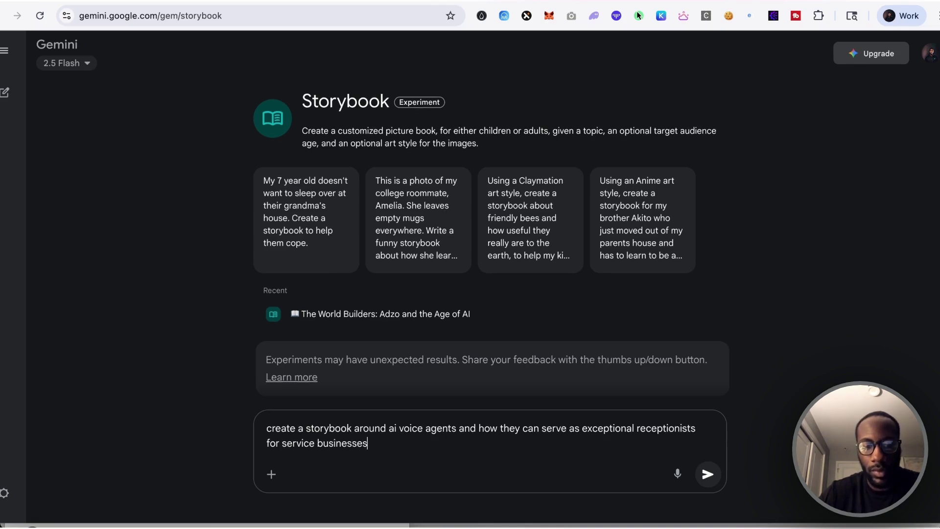
{"action": "type", "text": ", answering FAQs,"}
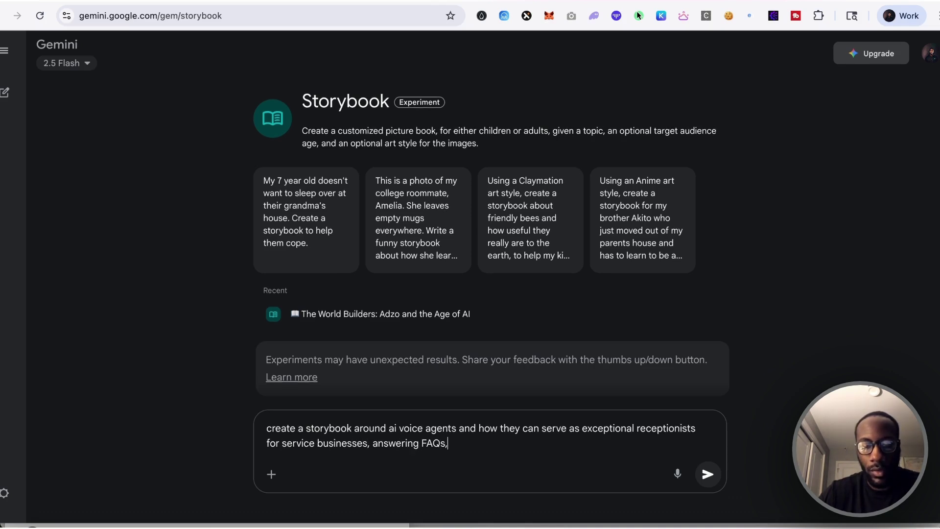
{"action": "type", "text": " booking app"}
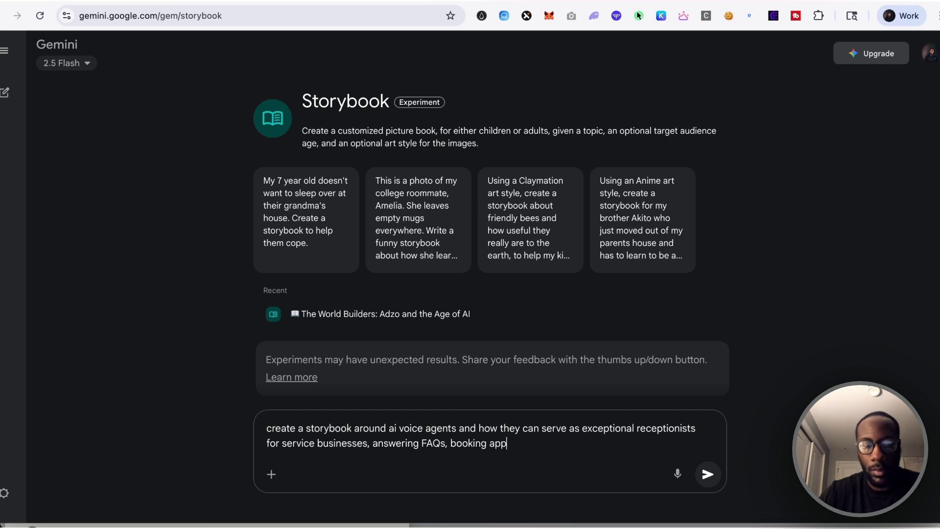
{"action": "type", "text": "ointments, light banter, "}
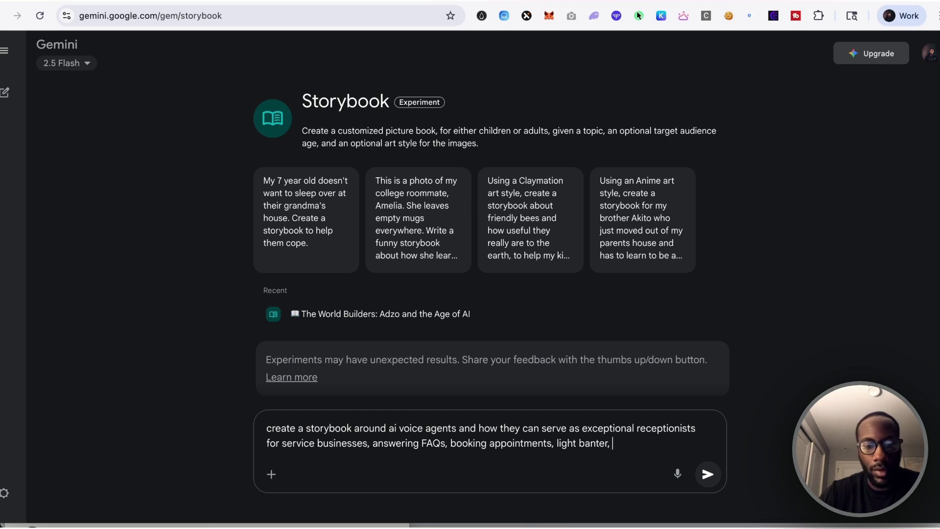
{"action": "type", "text": "and for businesses who"}
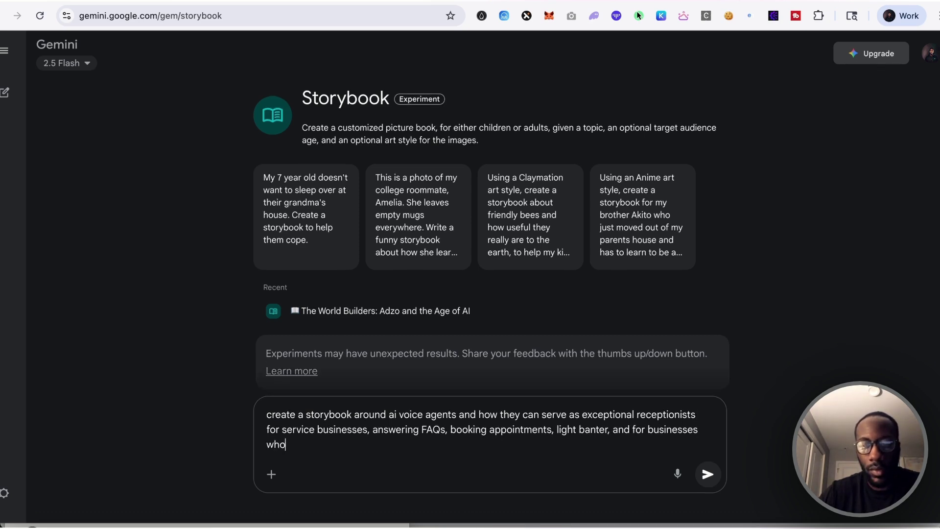
{"action": "type", "text": " experience a h"}
{"action": "key", "text": "BackSpace"}
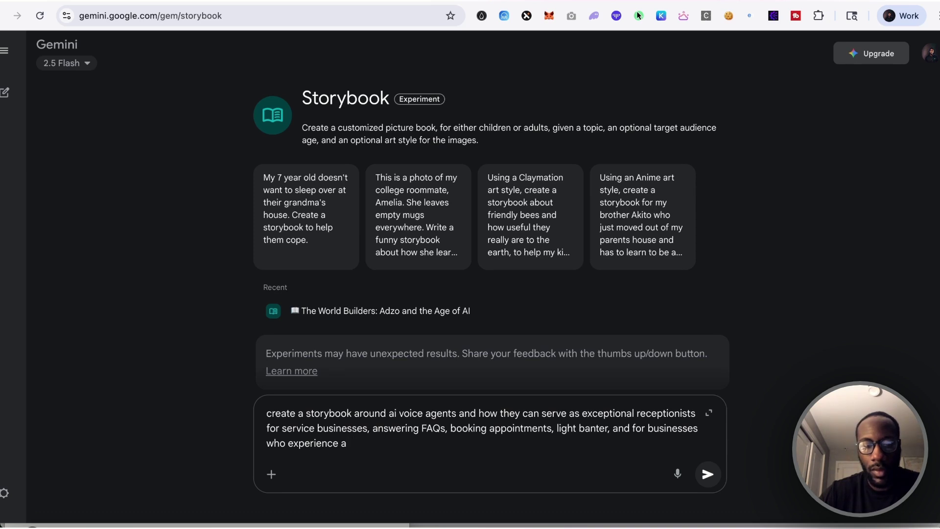
{"action": "type", "text": "large volum"}
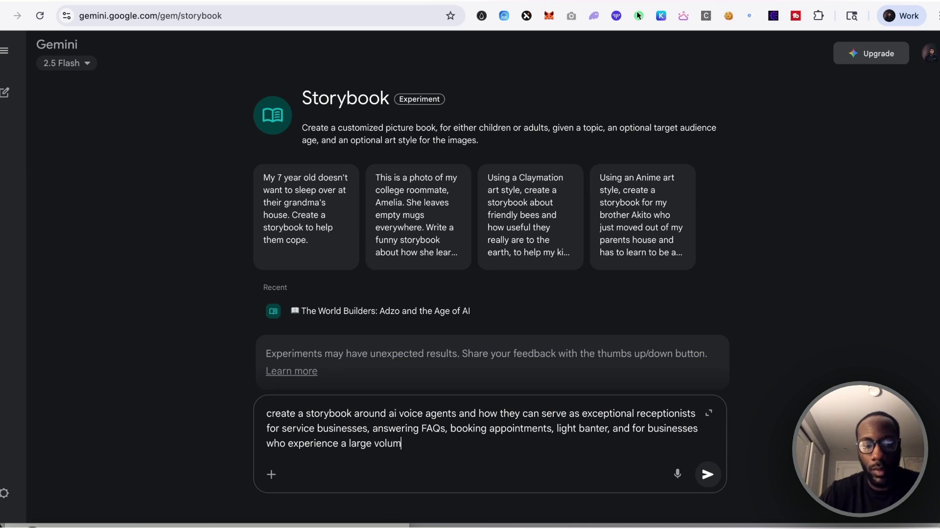
{"action": "type", "text": "e of missed calls, can help"}
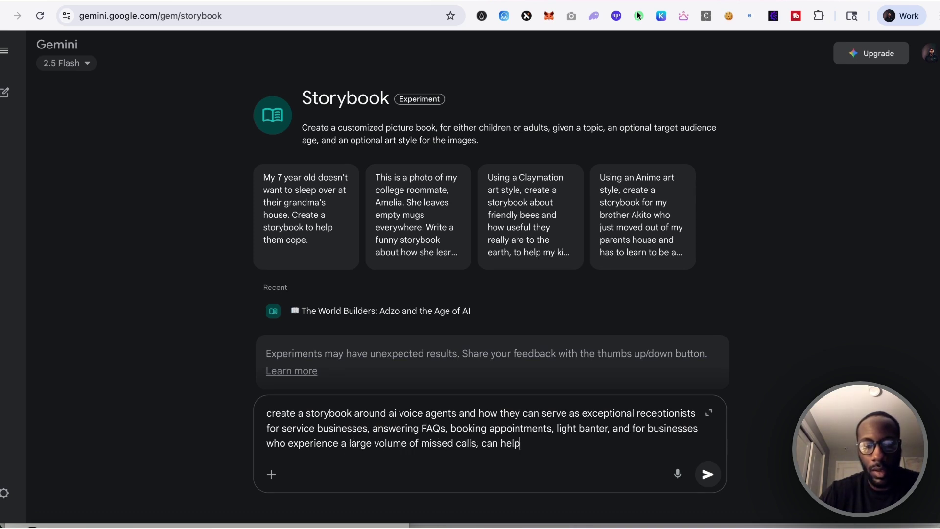
{"action": "type", "text": " ensure they capture as muc"}
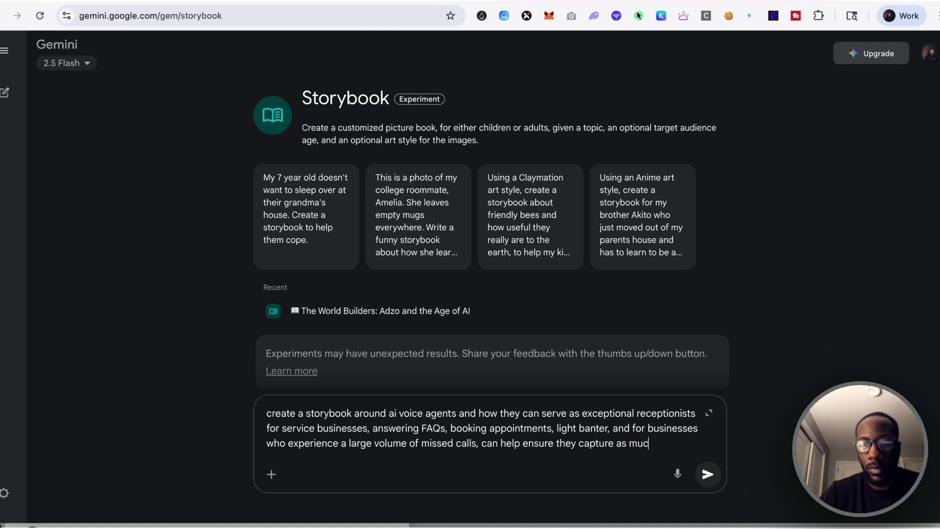
{"action": "type", "text": "h value that comes i"}
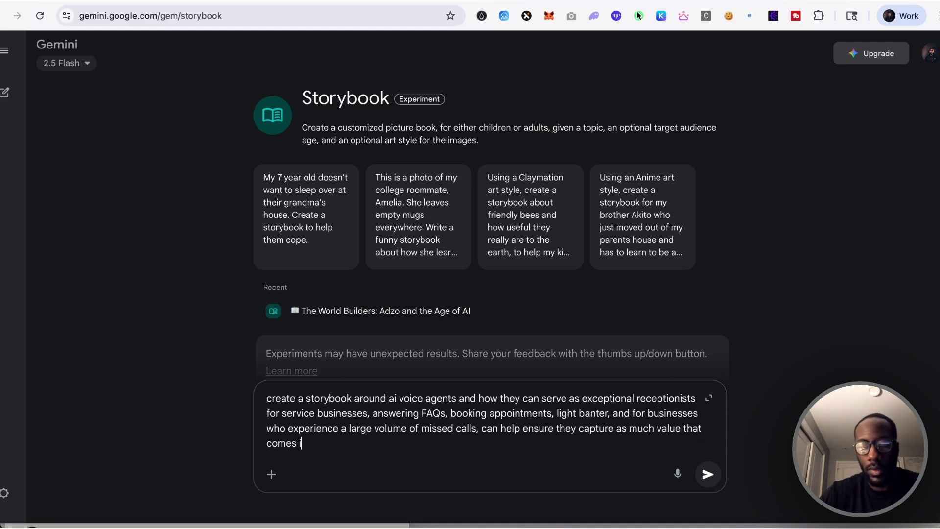
{"action": "type", "text": "n as possible"}
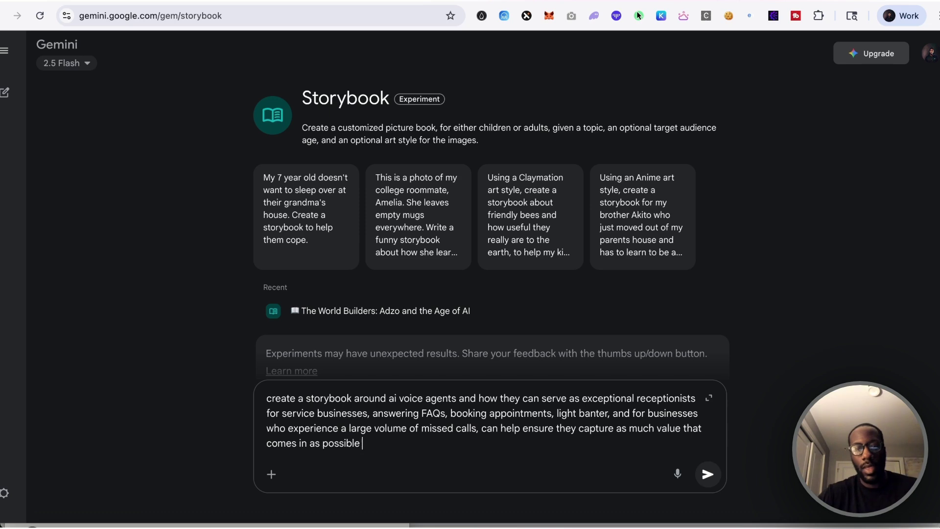
{"action": "key", "text": "Return"}
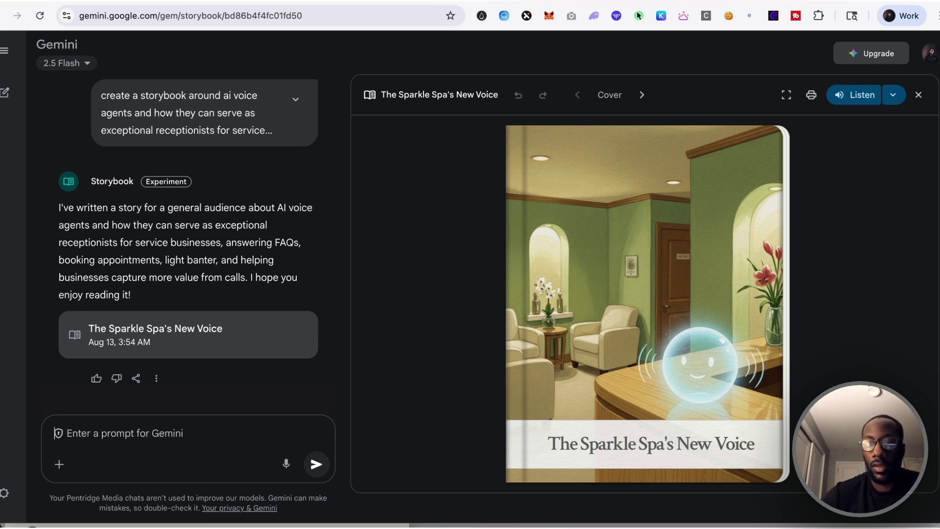
Step: Try read-aloud, then reopen The Sparkle Spa's New Voice at its cover in full screen
{"action": "left_click", "coordinate": [860, 98]}
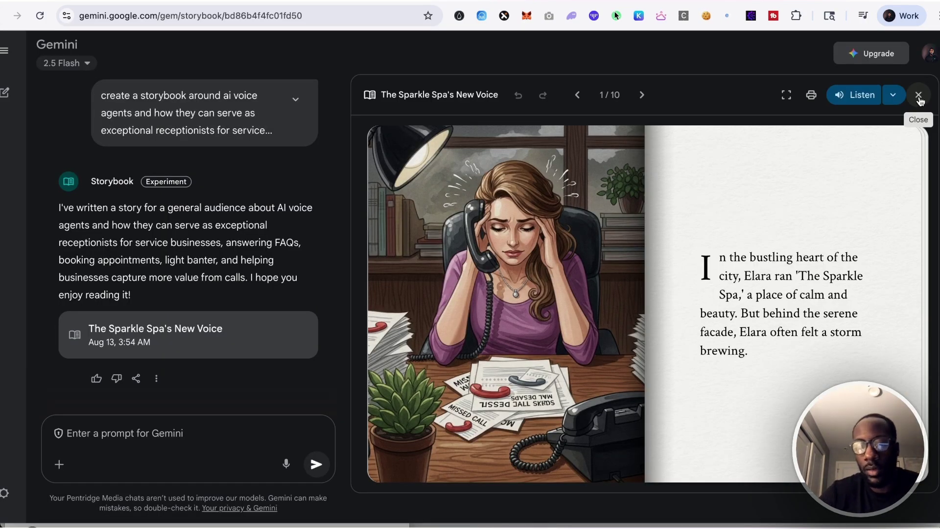
{"action": "left_click", "coordinate": [919, 96]}
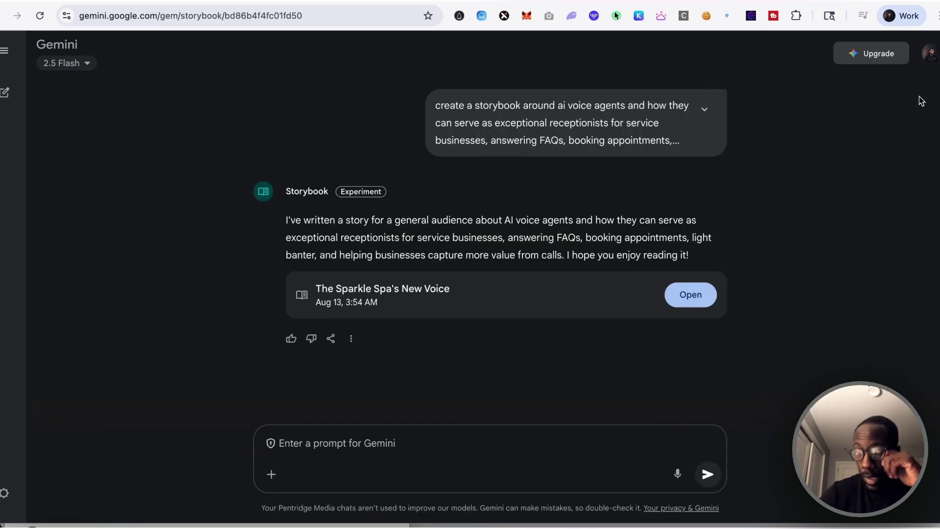
{"action": "left_click", "coordinate": [691, 294]}
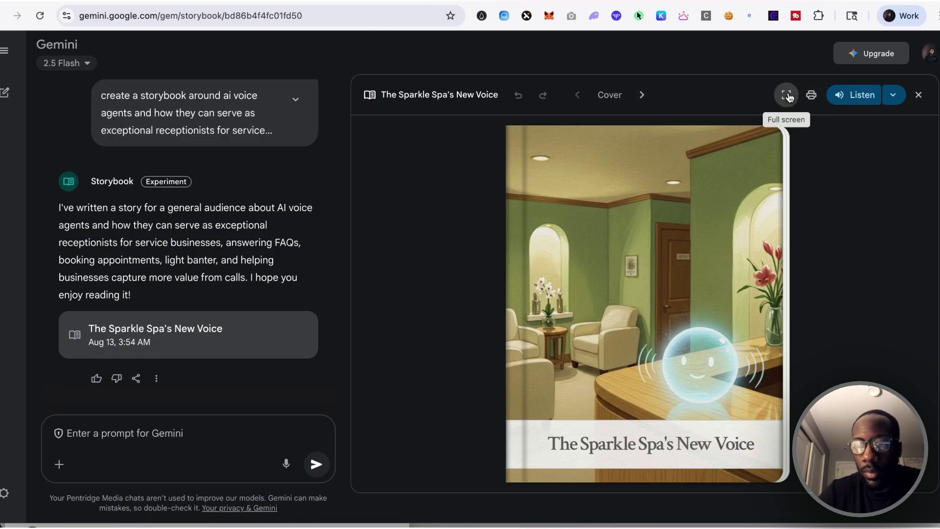
{"action": "left_click", "coordinate": [788, 93]}
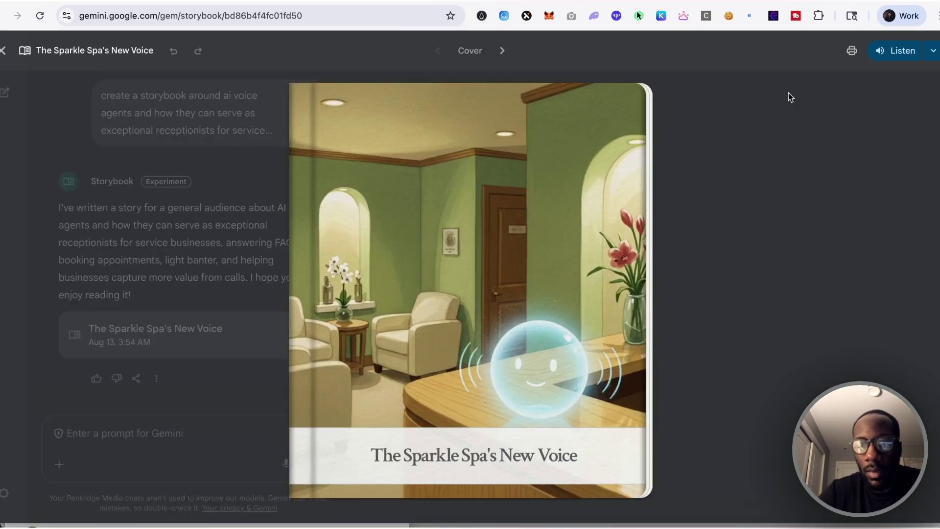
Step: Page through The Sparkle Spa's New Voice from the cover to page 10 of 10
{"action": "left_click", "coordinate": [502, 52]}
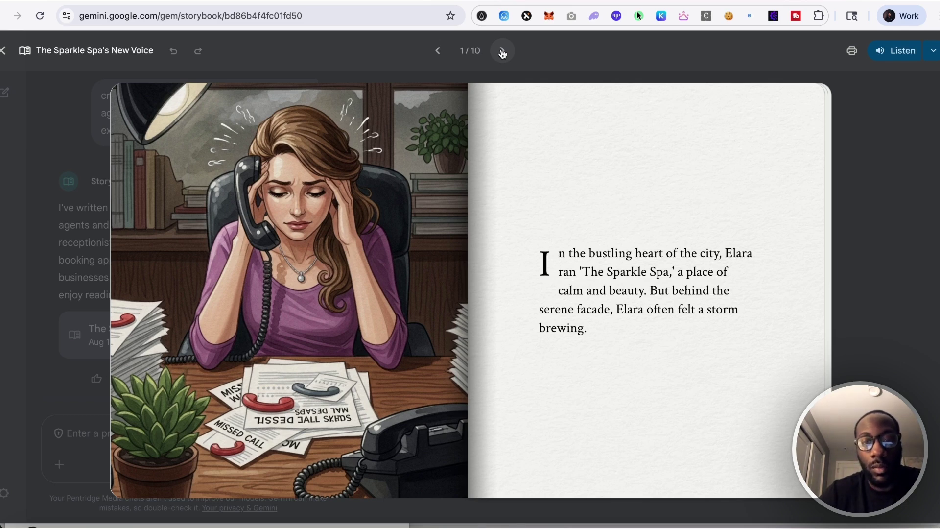
{"action": "left_click", "coordinate": [502, 52]}
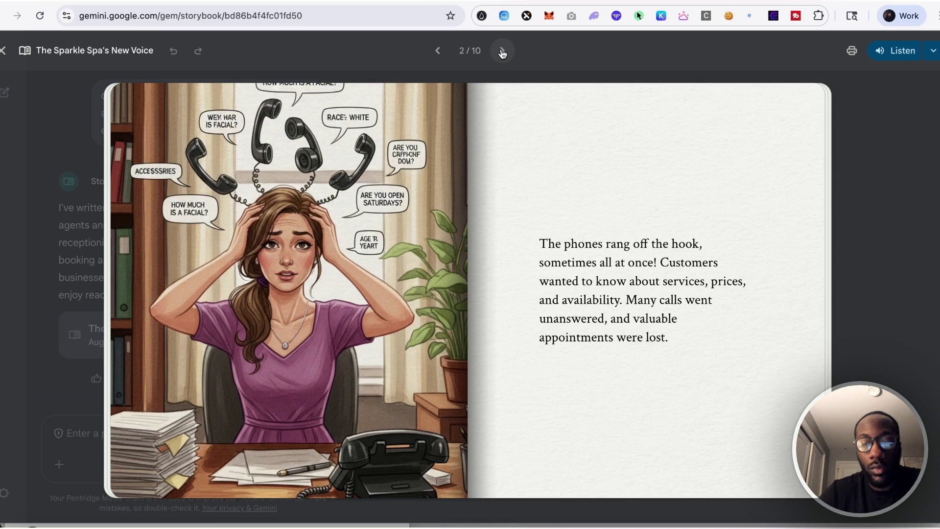
{"action": "left_click", "coordinate": [502, 51]}
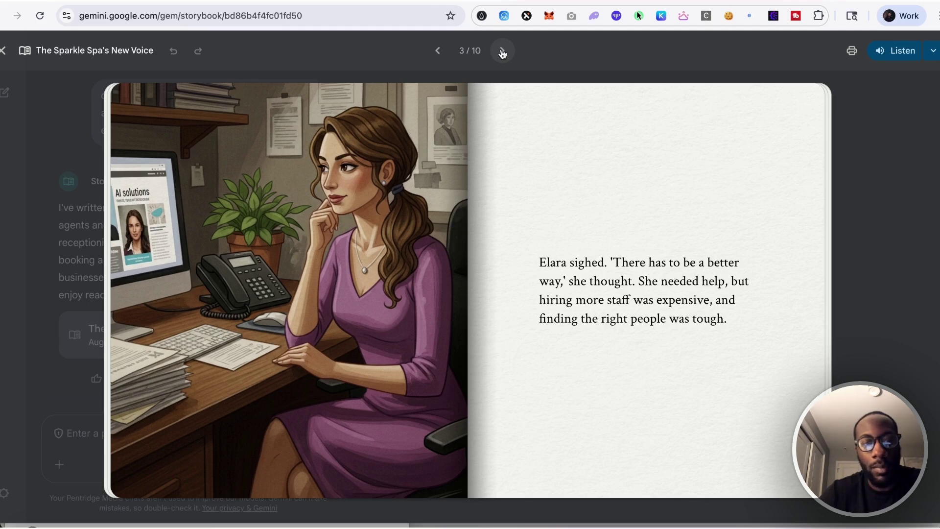
{"action": "left_click", "coordinate": [501, 51]}
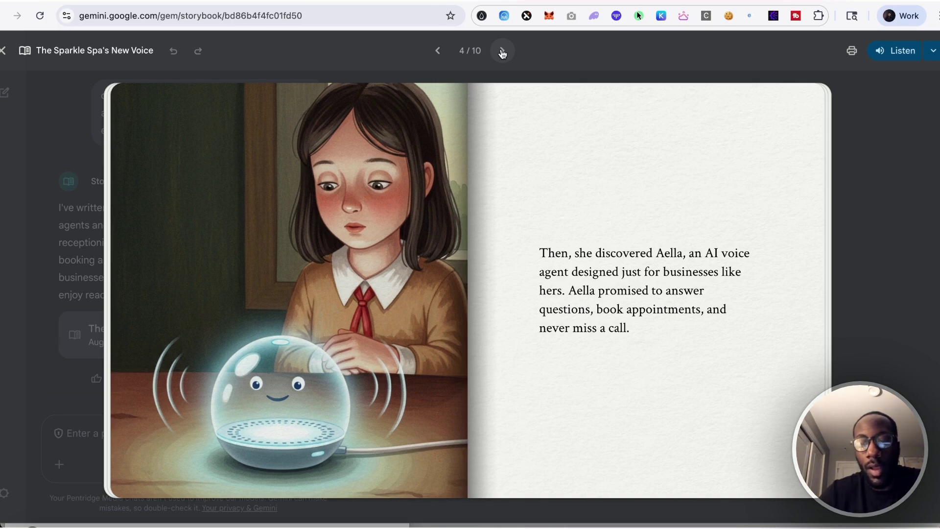
{"action": "left_click", "coordinate": [502, 51]}
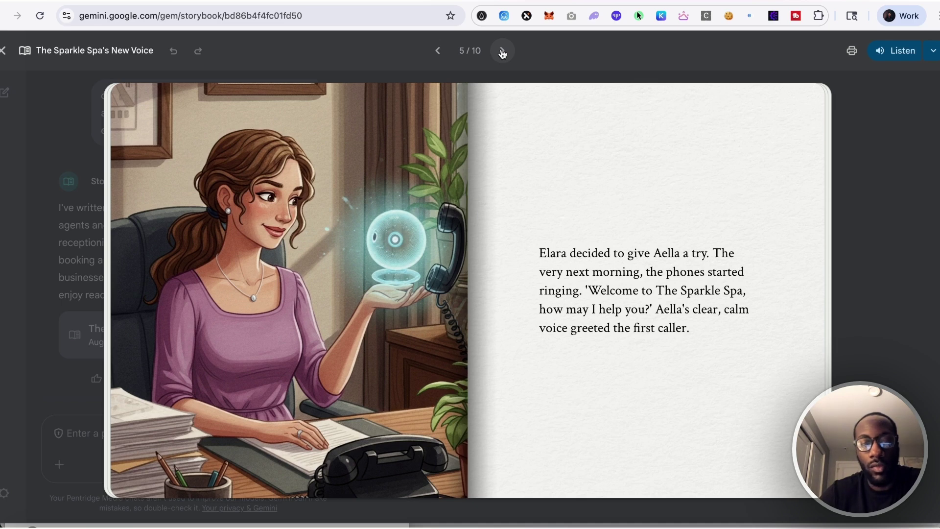
{"action": "left_click", "coordinate": [501, 51]}
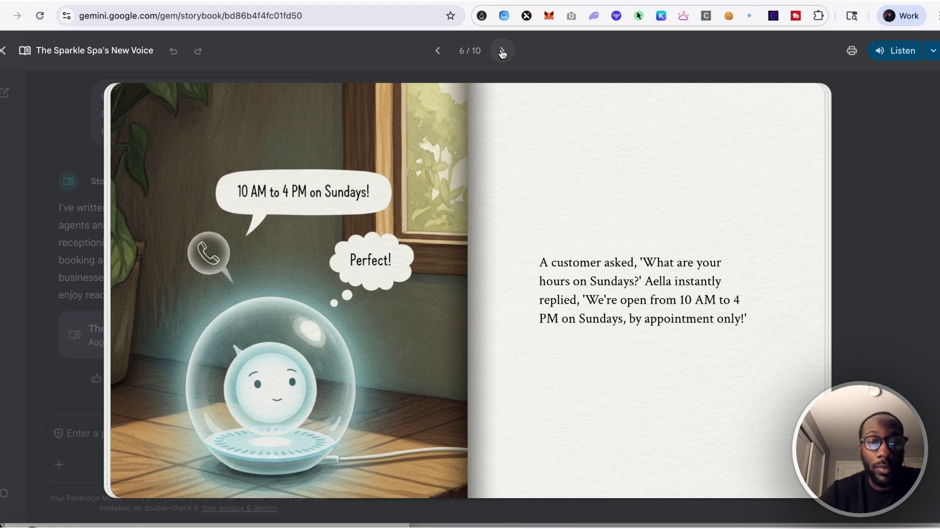
{"action": "left_click", "coordinate": [501, 51]}
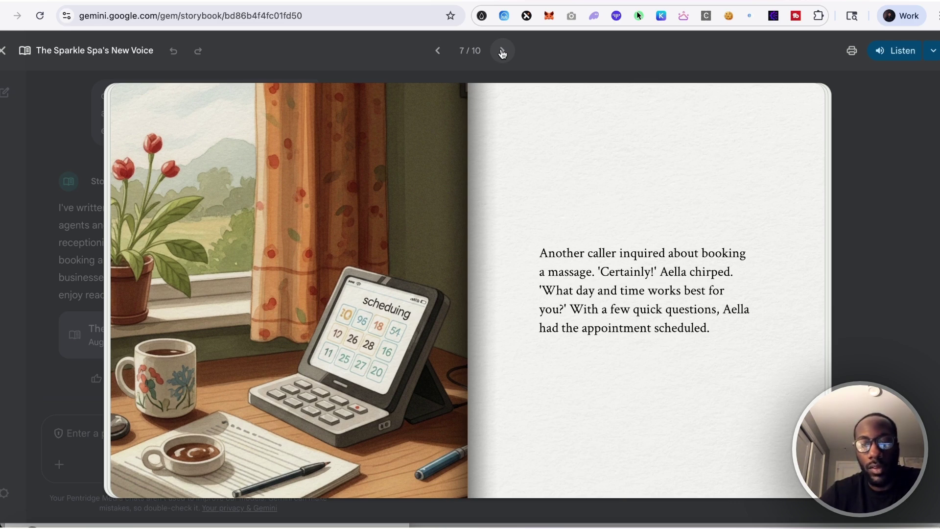
{"action": "left_click", "coordinate": [502, 52]}
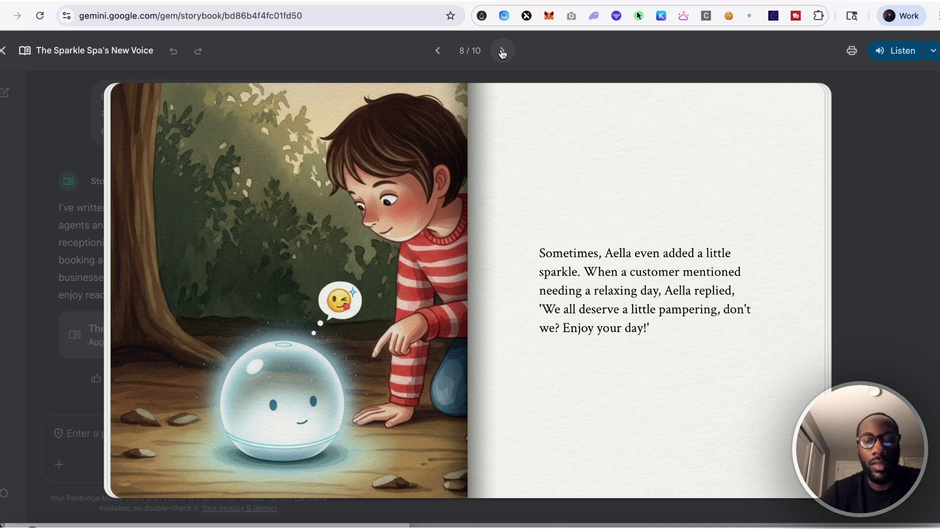
{"action": "left_click", "coordinate": [501, 52]}
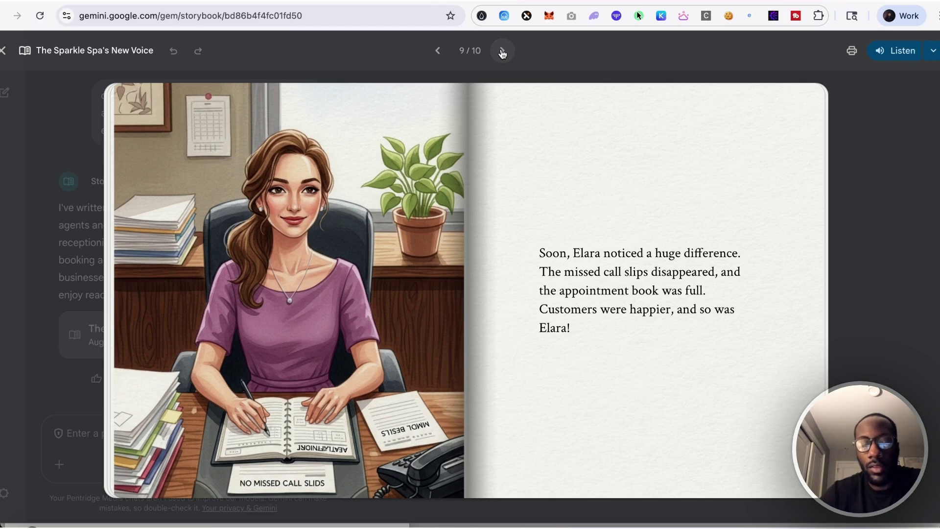
{"action": "left_click", "coordinate": [502, 52]}
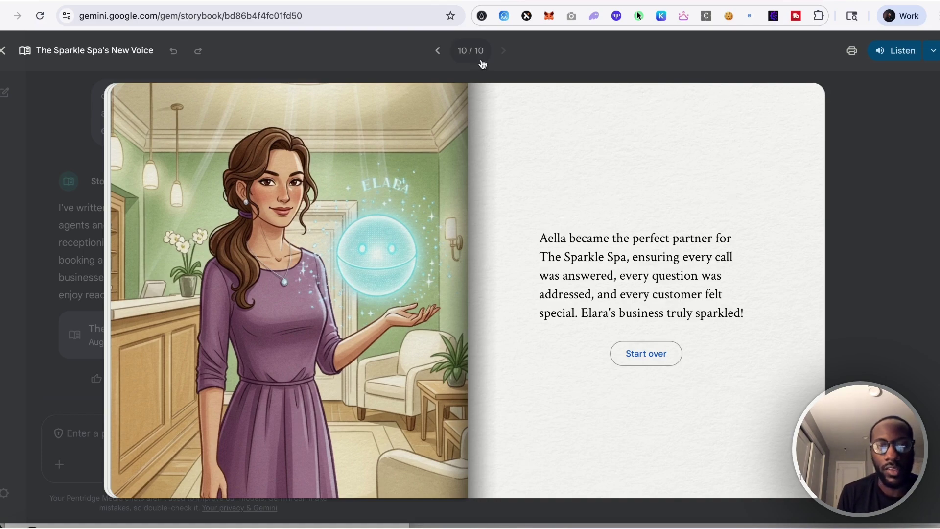
Step: Page back through the Sparkle Spa story from page 10 to page 1 of 10
{"action": "left_click", "coordinate": [438, 52]}
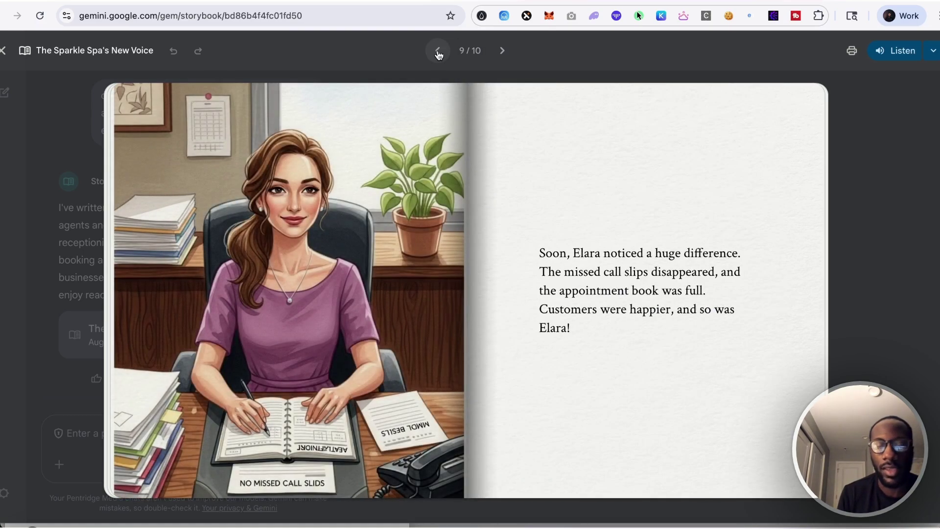
{"action": "left_click", "coordinate": [435, 51]}
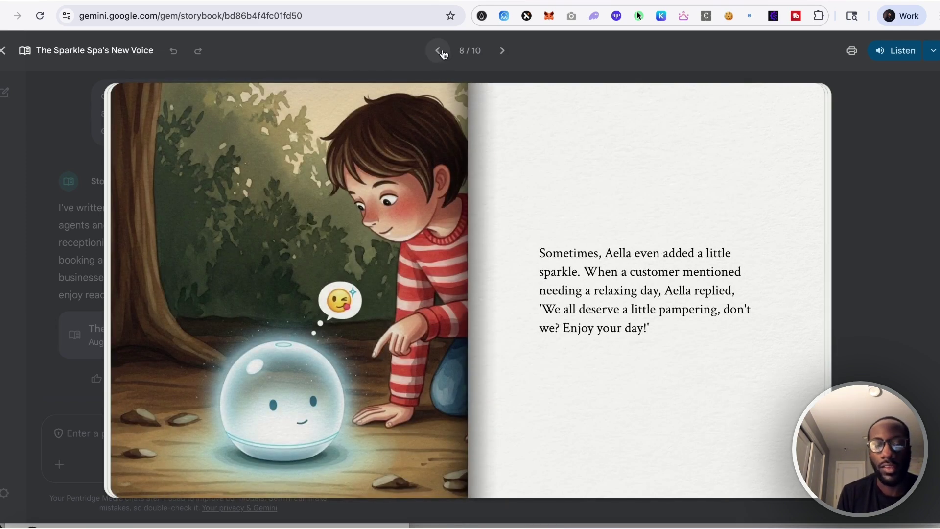
{"action": "left_click", "coordinate": [443, 53]}
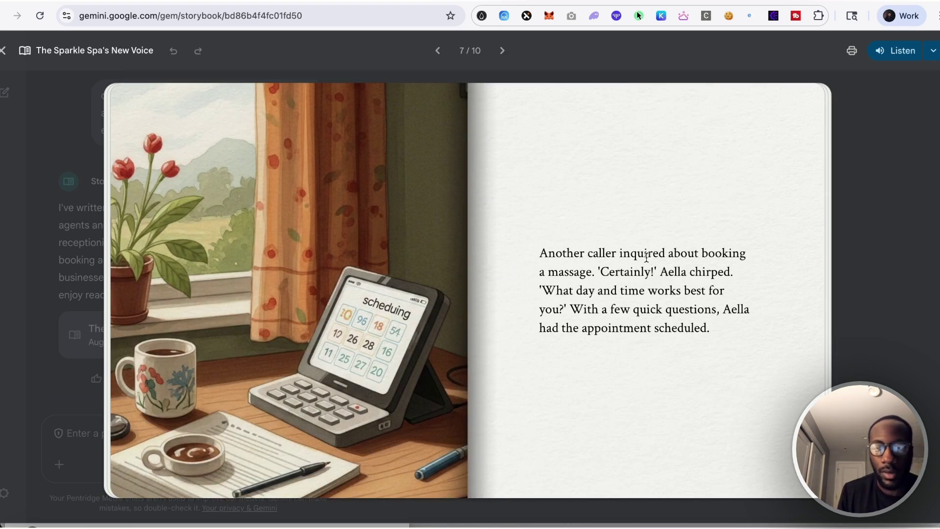
{"action": "left_click", "coordinate": [435, 49]}
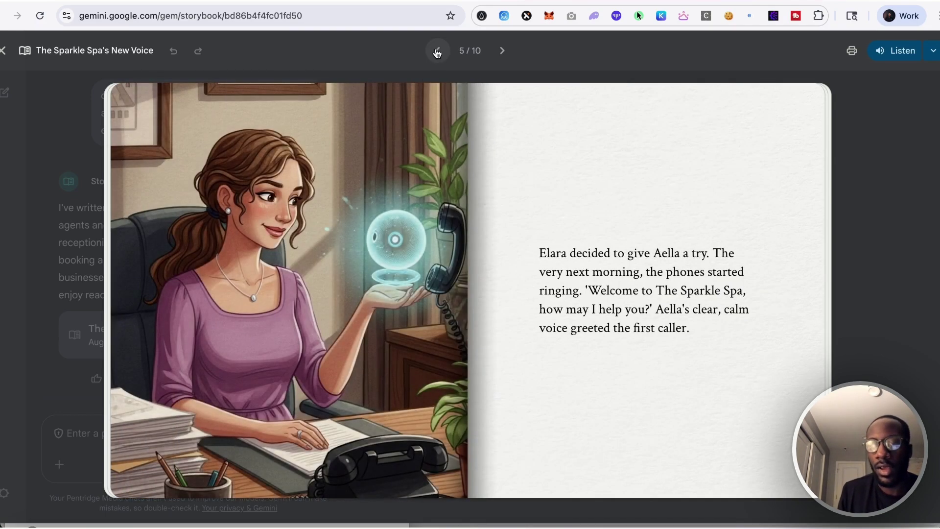
{"action": "left_click", "coordinate": [437, 52]}
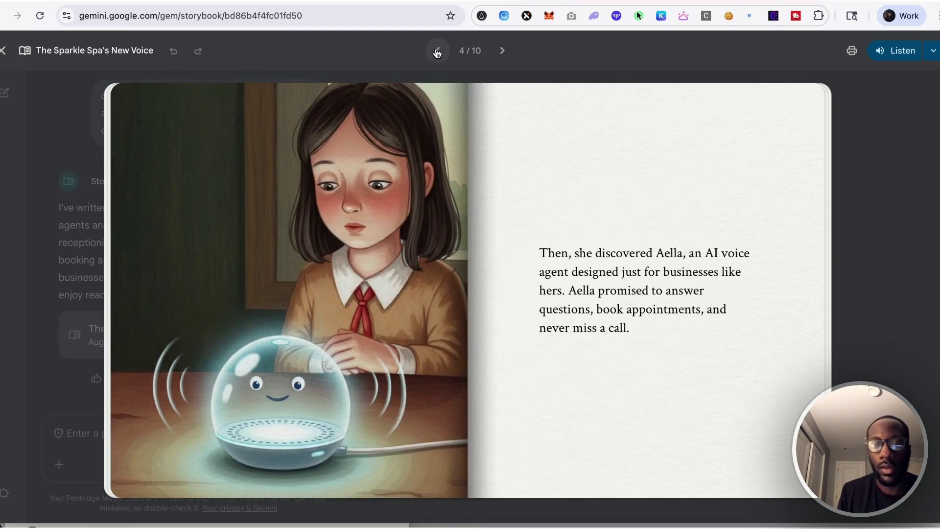
{"action": "left_click", "coordinate": [437, 52]}
{"action": "left_click", "coordinate": [437, 53]}
{"action": "left_click", "coordinate": [436, 53]}
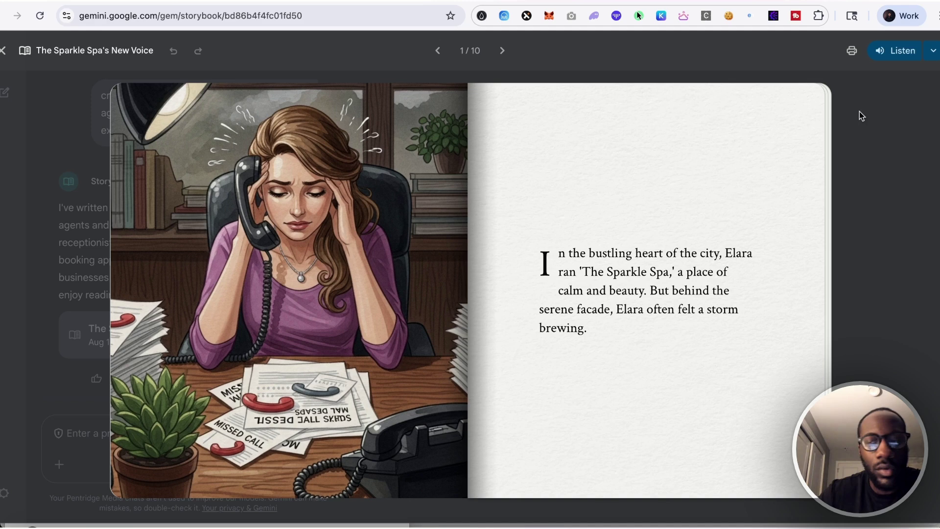
{"action": "left_click", "coordinate": [789, 122]}
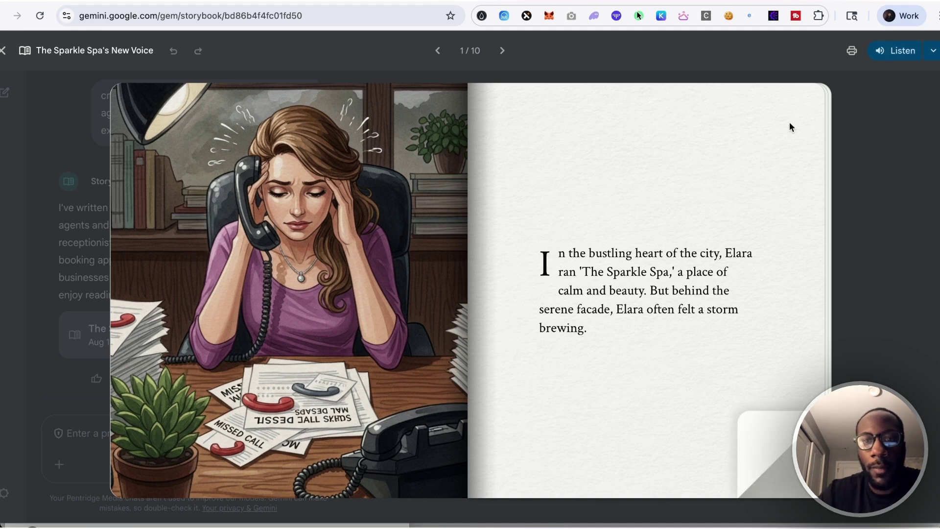